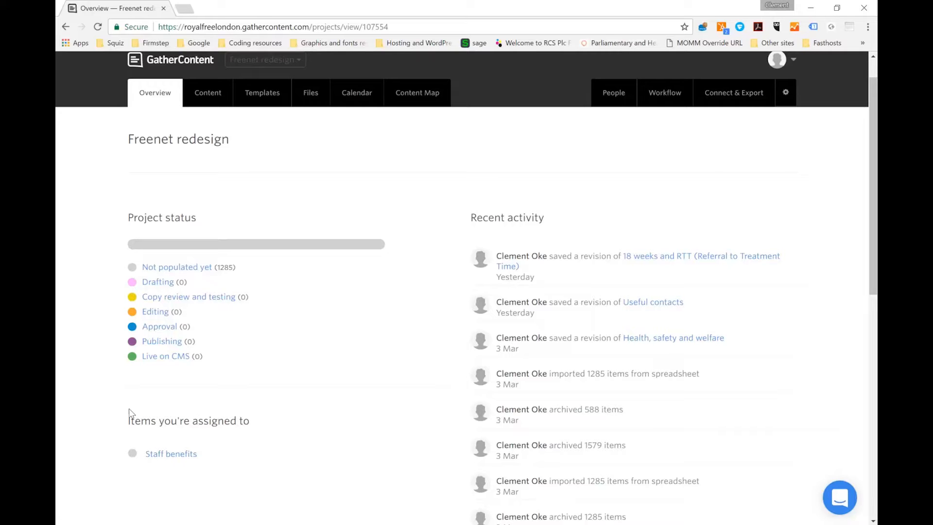
# Open the Staff benefits item from the list of items you're assigned to
pyautogui.moveTo(127, 421); pyautogui.dragTo(249, 421)
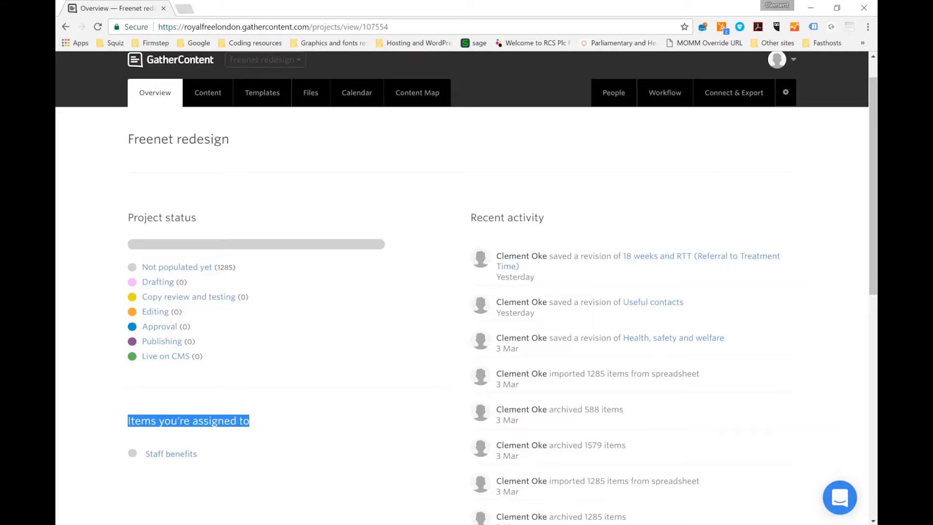
pyautogui.click(262, 430)
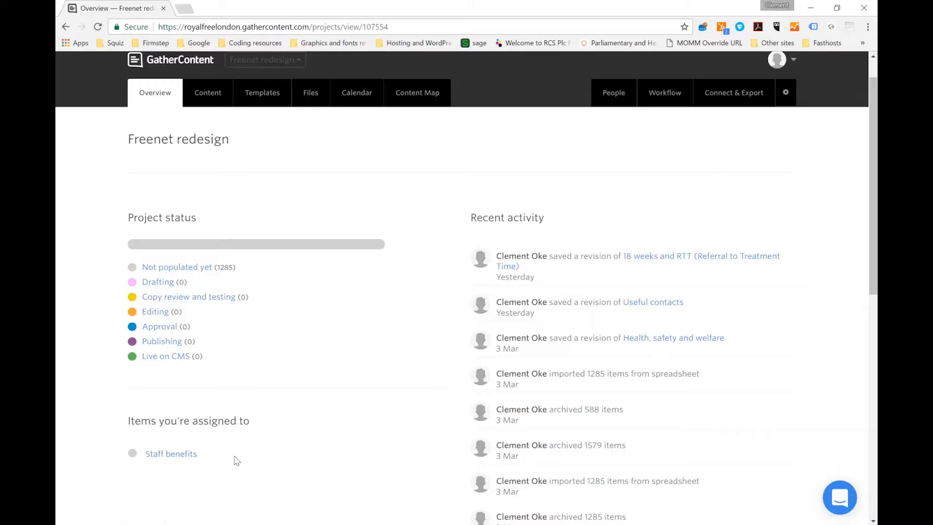
pyautogui.click(188, 461)
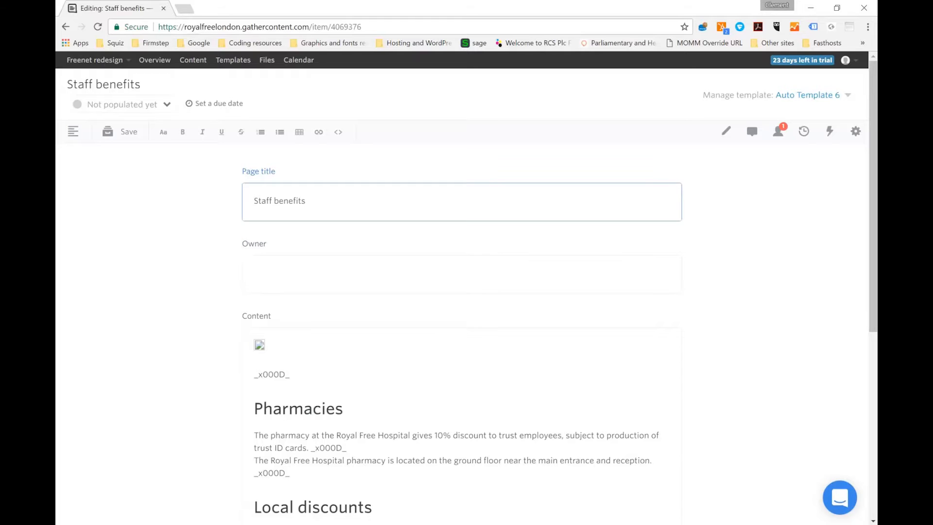
pyautogui.click(253, 274)
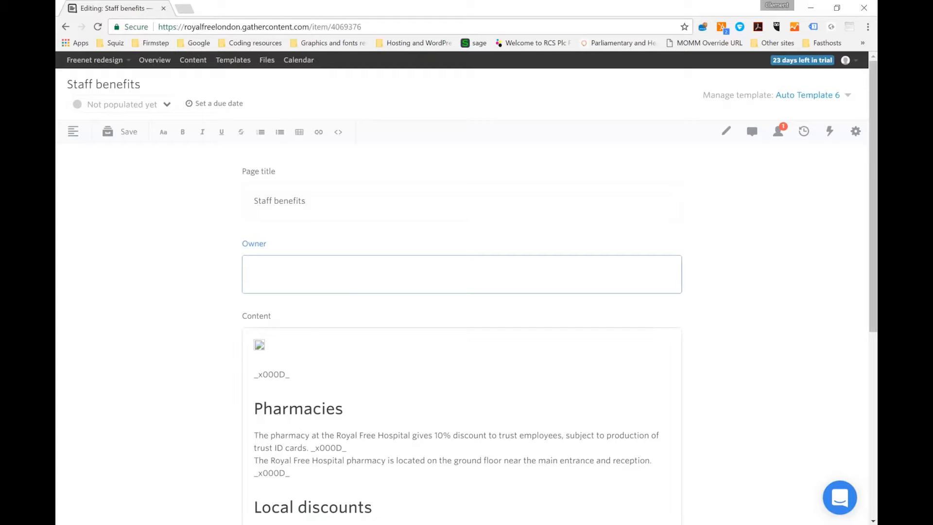
# Delete the stray _x000D_ code above the Pharmacies heading in the item's content
pyautogui.doubleClick(287, 375)
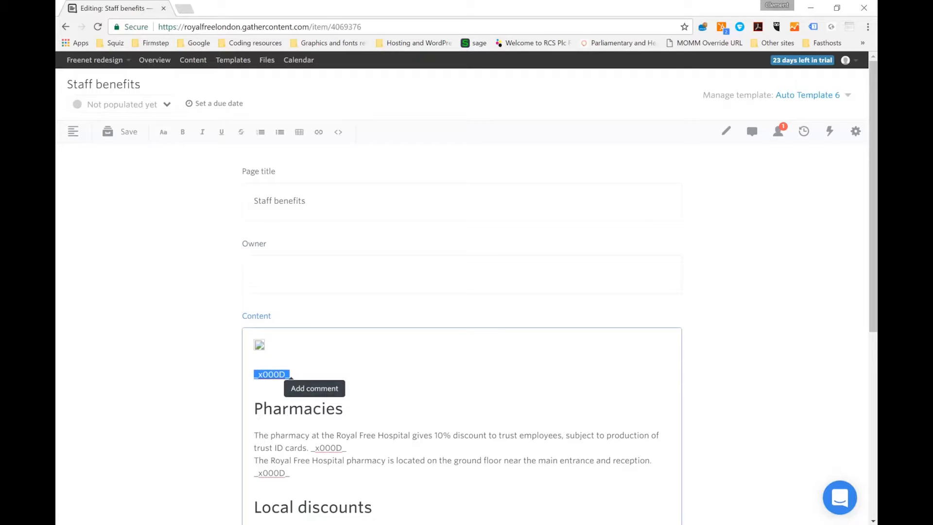
pyautogui.click(346, 374)
pyautogui.moveTo(291, 375); pyautogui.dragTo(254, 375)
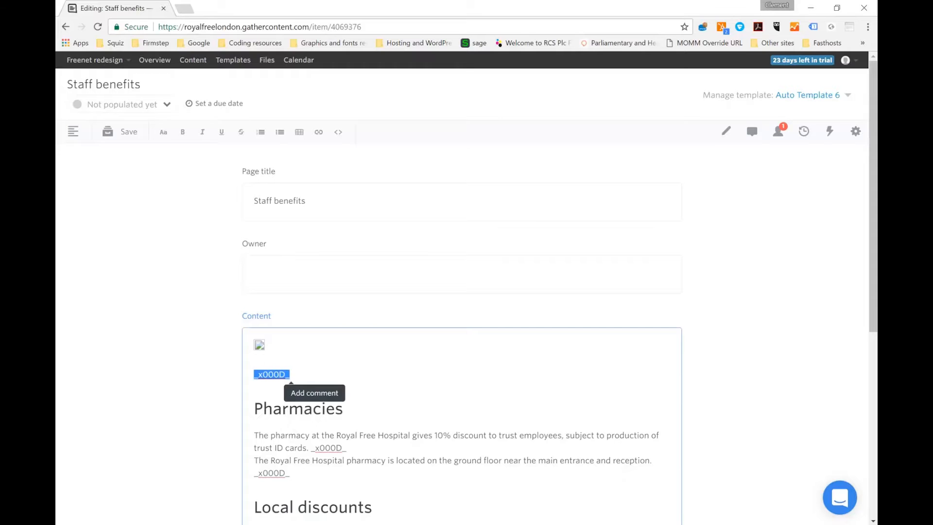
pyautogui.press('BackSpace')
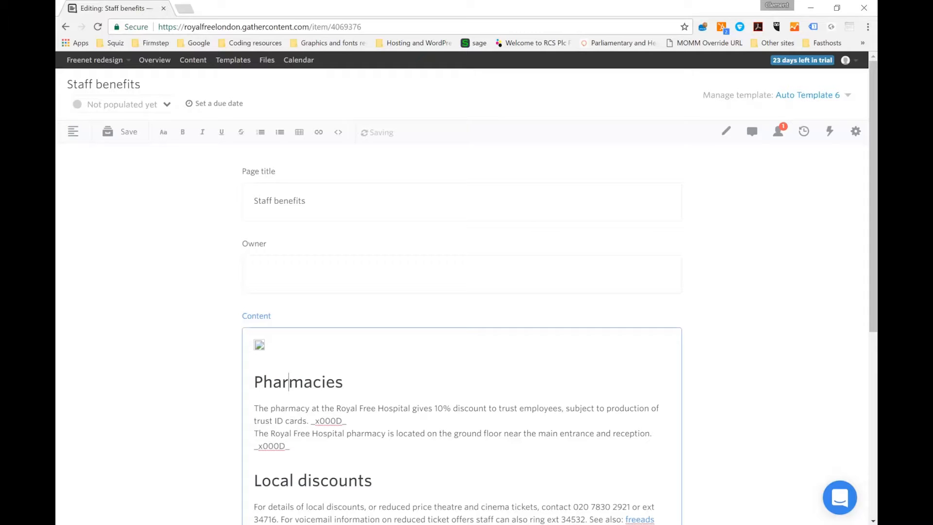
pyautogui.click(261, 346)
pyautogui.click(268, 347)
# Remove the stray _x000D_ codes and empty line at the end of the Local discounts paragraph
pyautogui.moveTo(873, 277); pyautogui.dragTo(873, 405)
pyautogui.doubleClick(272, 320)
pyautogui.press('BackSpace')
pyautogui.press('BackSpace')
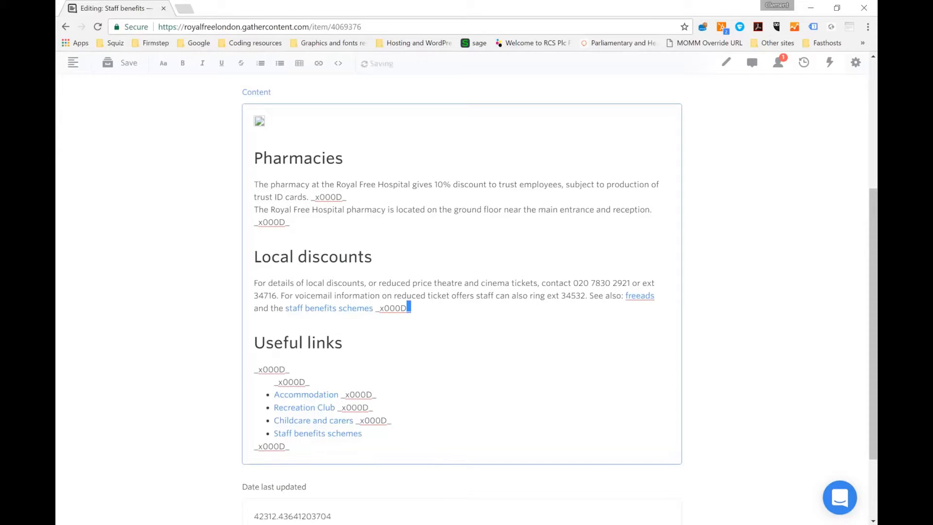
pyautogui.hotkey('shift', 'Left')
pyautogui.hotkey('shift', 'Left')
pyautogui.hotkey('shift', 'Left')
pyautogui.hotkey('shift', 'Left')
pyautogui.hotkey('shift', 'Left')
pyautogui.hotkey('shift', 'Left')
pyautogui.hotkey('shift', 'Left')
pyautogui.press('BackSpace')
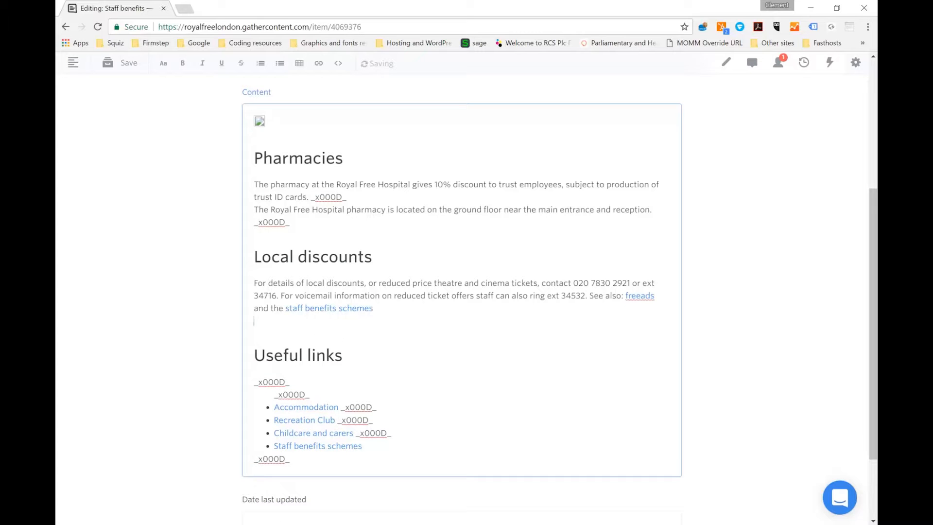
pyautogui.press('BackSpace')
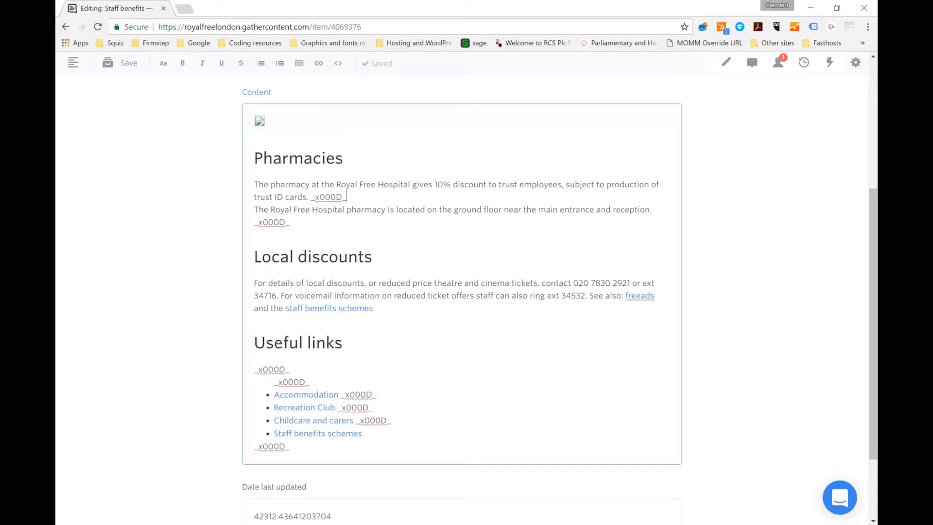
# Remove the _x000D_ codes after both sentences in the Pharmacies section, including the leftover line
pyautogui.click(347, 197)
pyautogui.hotkey('shift', 'Left')
pyautogui.hotkey('shift', 'Left')
pyautogui.hotkey('shift', 'Left')
pyautogui.hotkey('shift', 'Left')
pyautogui.hotkey('shift', 'Left')
pyautogui.hotkey('shift', 'Left')
pyautogui.hotkey('shift', 'Left')
pyautogui.press('BackSpace')
pyautogui.click(290, 222)
pyautogui.hotkey('shift', 'Left')
pyautogui.hotkey('shift', 'Left')
pyautogui.hotkey('shift', 'Left')
pyautogui.hotkey('shift', 'Left')
pyautogui.hotkey('shift', 'Left')
pyautogui.hotkey('shift', 'Left')
pyautogui.hotkey('shift', 'Left')
pyautogui.press('BackSpace')
pyautogui.press('BackSpace')
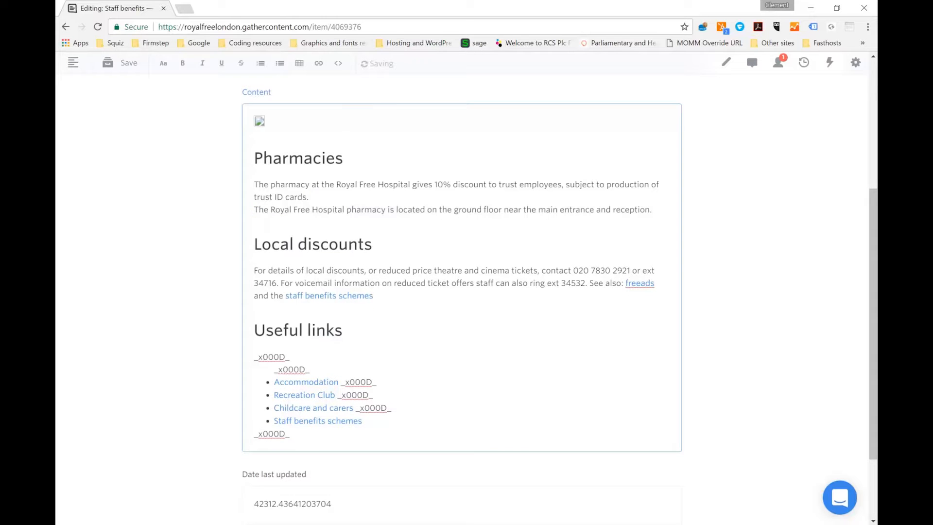
pyautogui.press('BackSpace')
# Delete the two _x000D_ codes and the blank line between the Useful links heading and its bulleted list
pyautogui.click(374, 295)
pyautogui.click(314, 295)
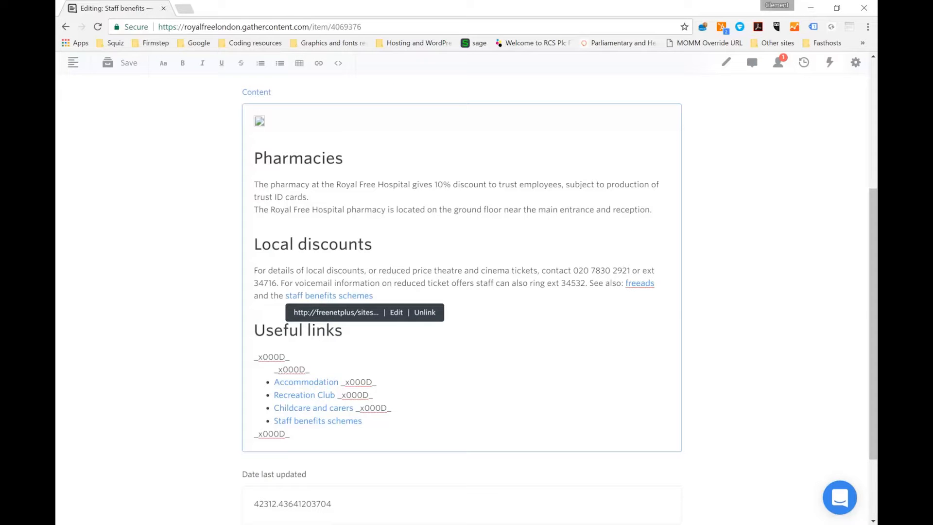
pyautogui.moveTo(310, 370); pyautogui.dragTo(254, 357)
pyautogui.press('BackSpace')
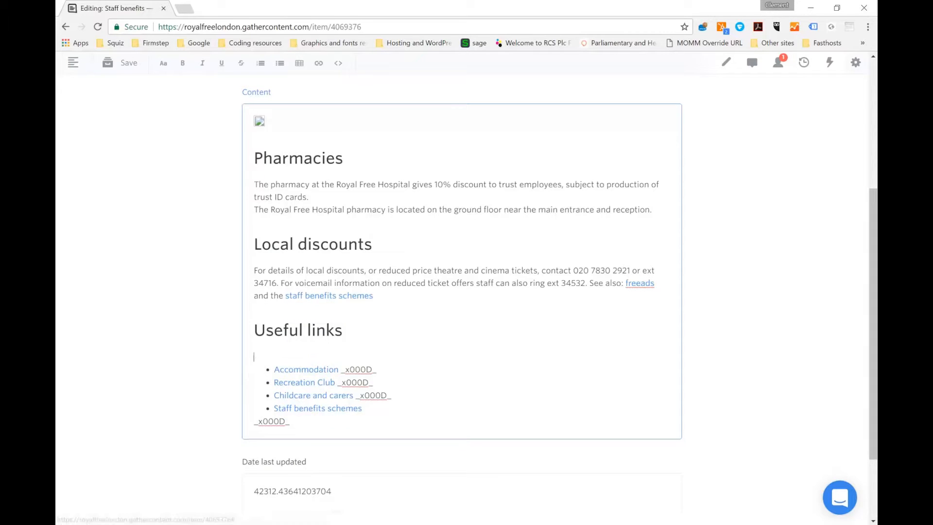
pyautogui.press('BackSpace')
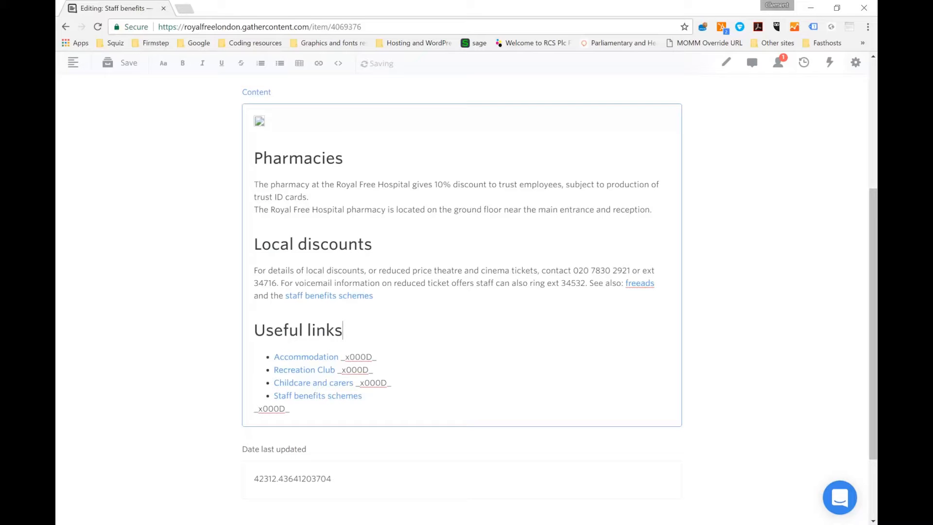
# Remove the _x000D_ codes after the Accommodation, Recreation Club and Childcare and carers links and below the list
pyautogui.doubleClick(272, 408)
pyautogui.press('BackSpace')
pyautogui.moveTo(392, 383); pyautogui.dragTo(339, 357)
pyautogui.press('BackSpace')
pyautogui.press('BackSpace')
pyautogui.press('BackSpace')
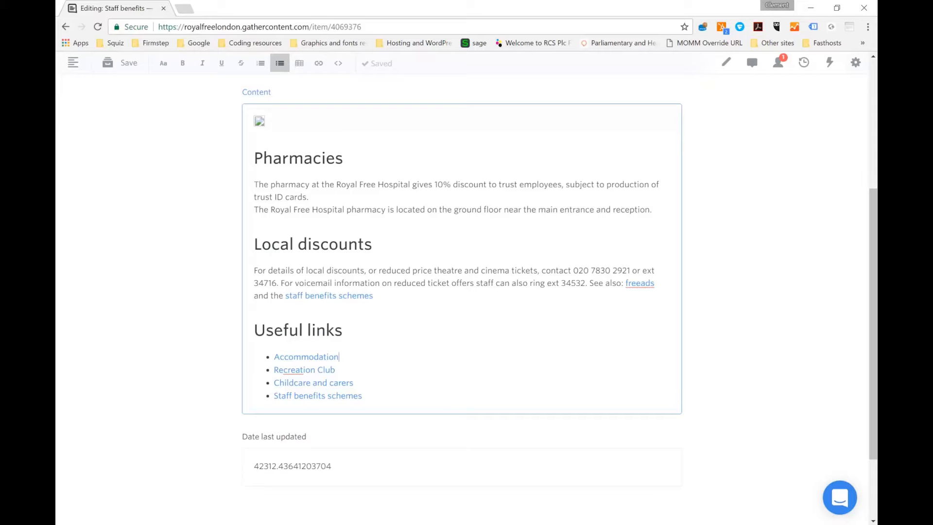
pyautogui.click(363, 395)
# Set the item's Date last updated to 8 March 2017
pyautogui.moveTo(369, 464); pyautogui.dragTo(240, 458)
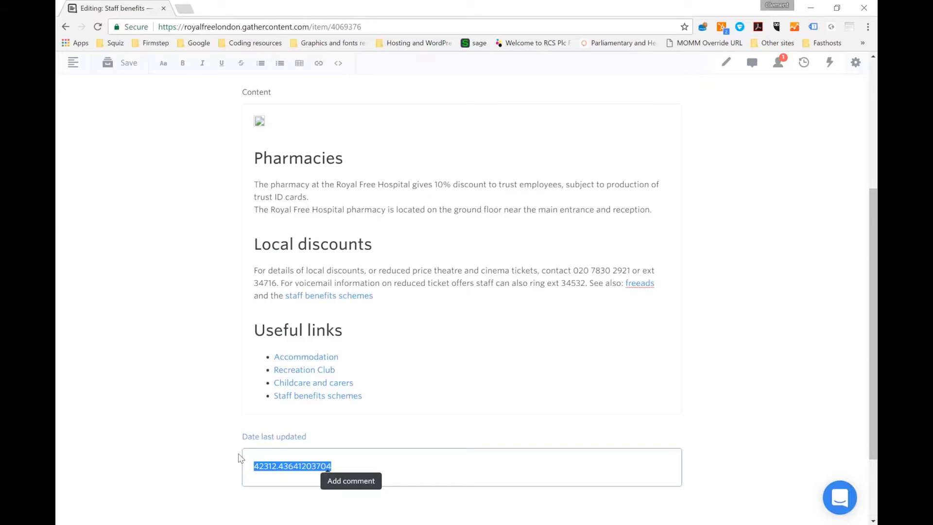
pyautogui.write('8 March 2014')
pyautogui.press('BackSpace')
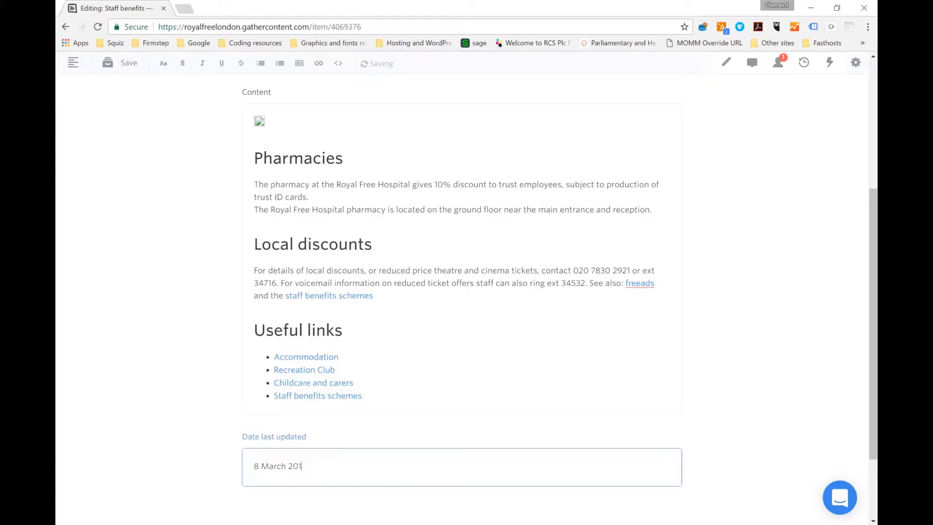
pyautogui.write('7')
pyautogui.moveTo(870, 245); pyautogui.dragTo(871, 189)
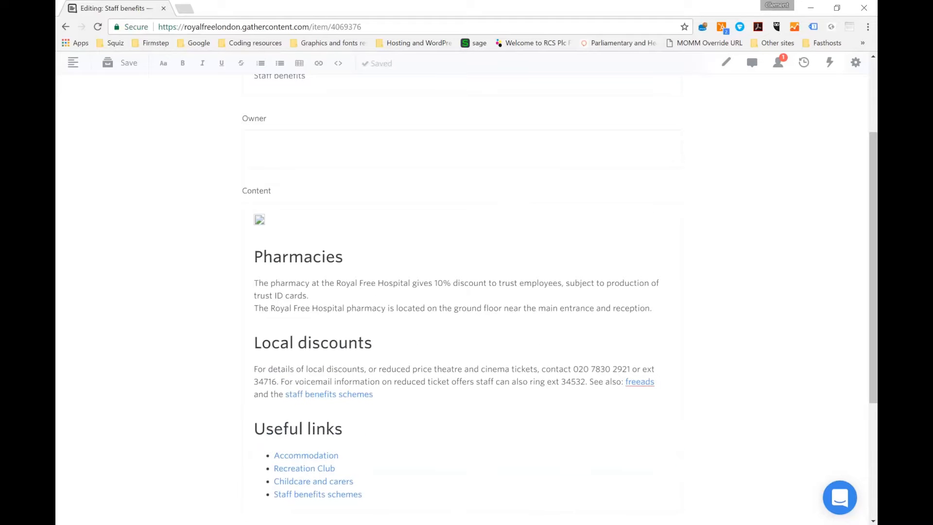
pyautogui.click(261, 224)
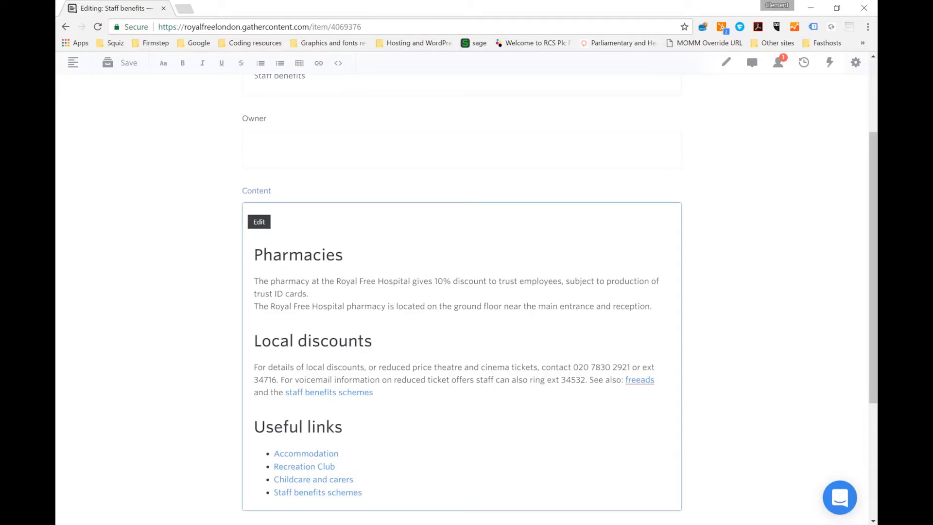
pyautogui.moveTo(872, 258); pyautogui.dragTo(873, 159)
pyautogui.click(262, 258)
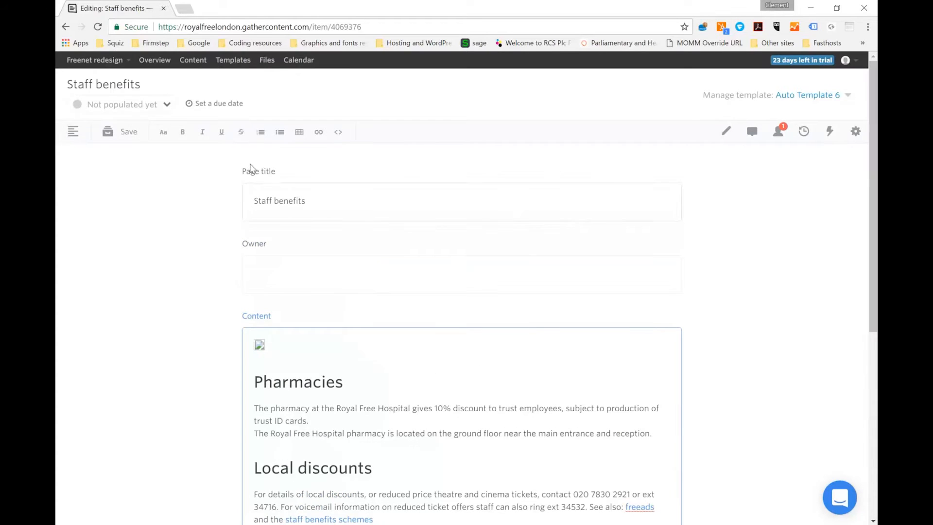
# Apply the Quote style to the sentence about the Royal Free Hospital pharmacy's location
pyautogui.click(163, 131)
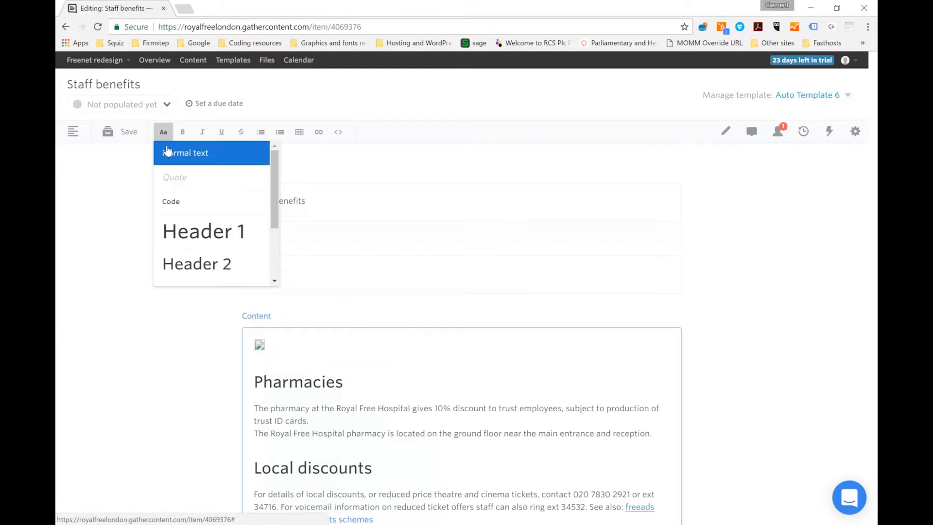
pyautogui.moveTo(276, 221); pyautogui.dragTo(273, 258)
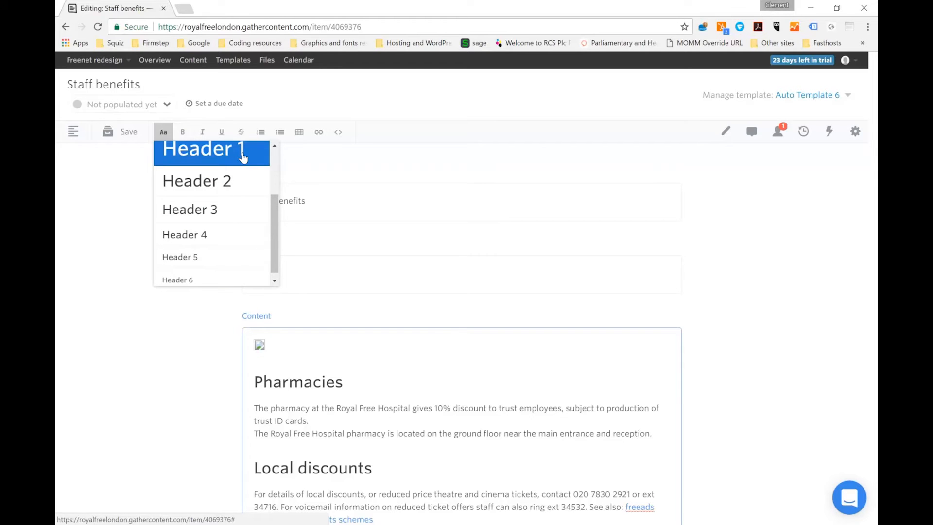
pyautogui.moveTo(275, 203); pyautogui.dragTo(279, 162)
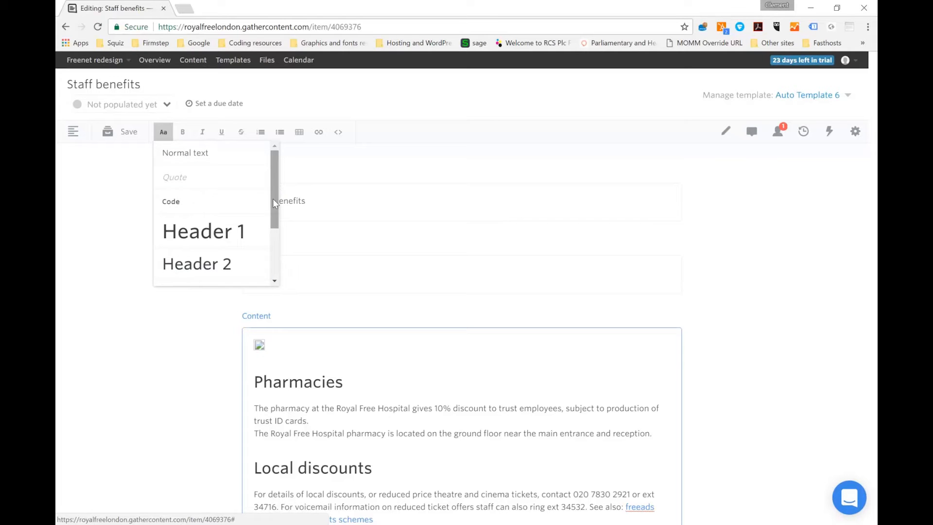
pyautogui.tripleClick(340, 433)
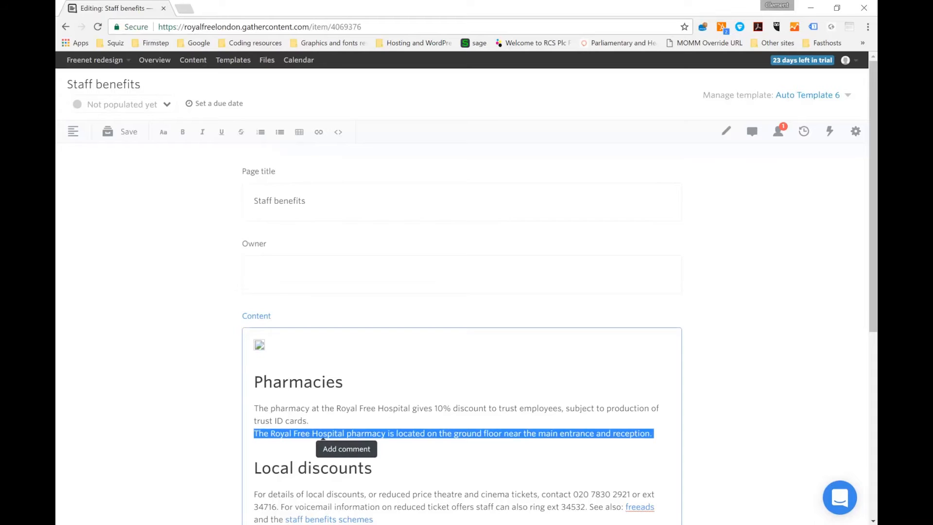
pyautogui.click(164, 132)
pyautogui.click(193, 183)
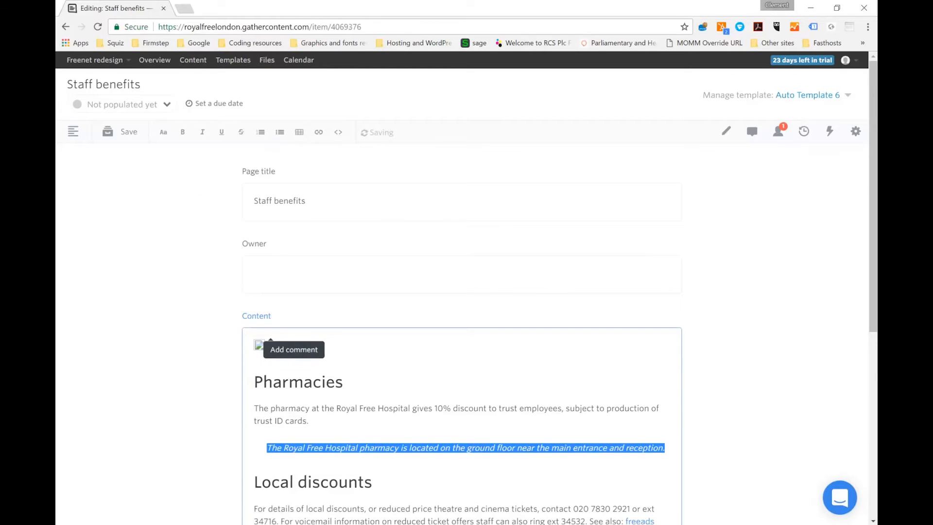
pyautogui.click(267, 448)
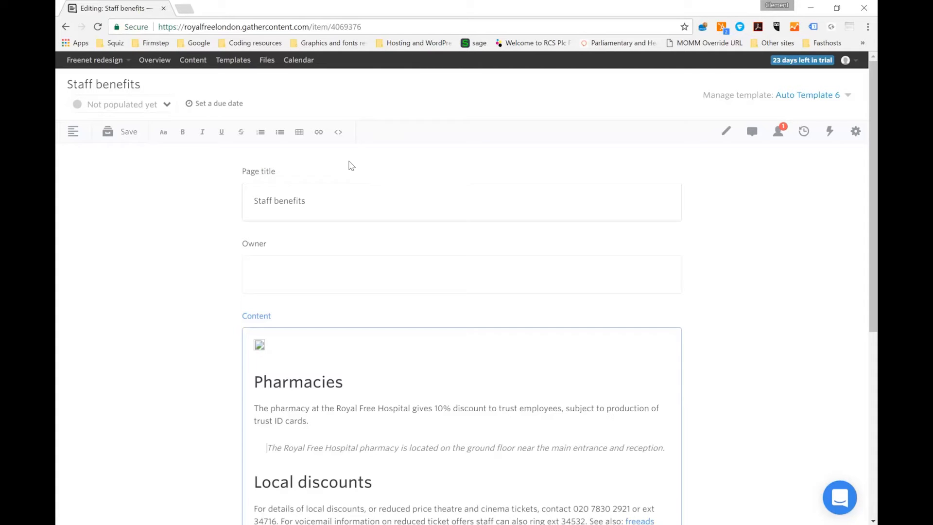
# Inspect the broken image's source path in the content's HTML code, and return to the formatted view
pyautogui.click(339, 134)
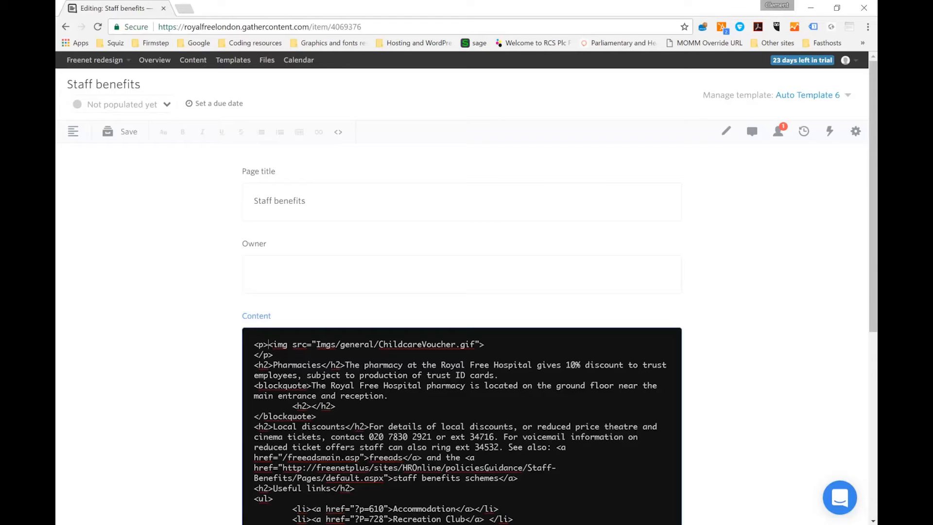
pyautogui.moveTo(481, 344); pyautogui.dragTo(319, 344)
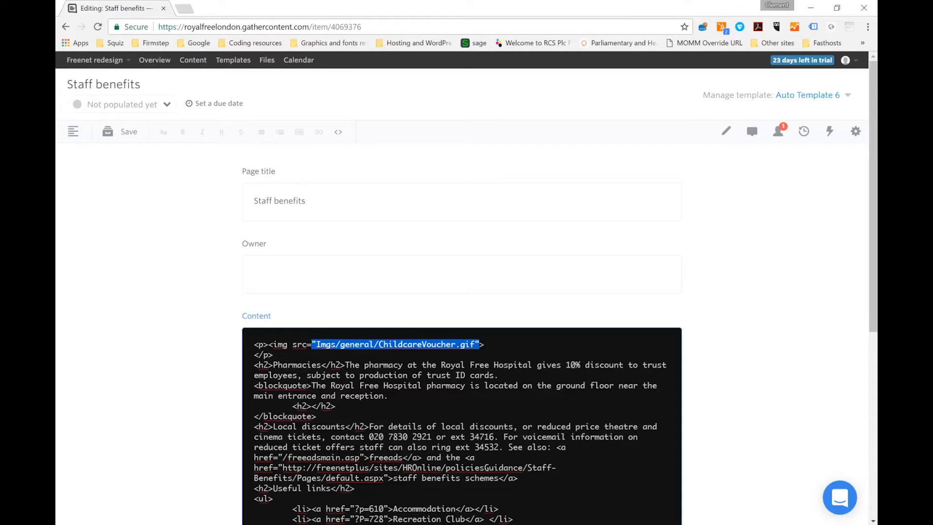
pyautogui.click(339, 133)
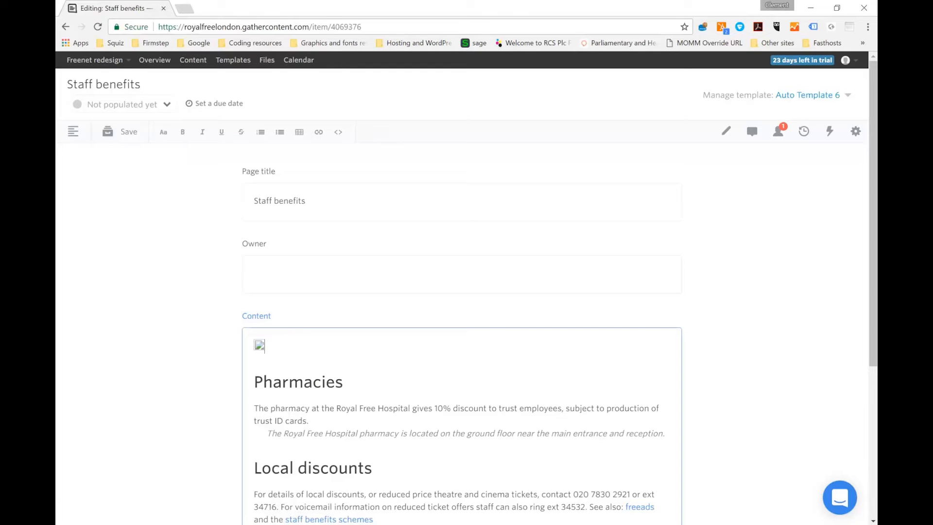
# Save the item and update its workflow status to Editing, keeping yourself as the person notified
pyautogui.click(125, 138)
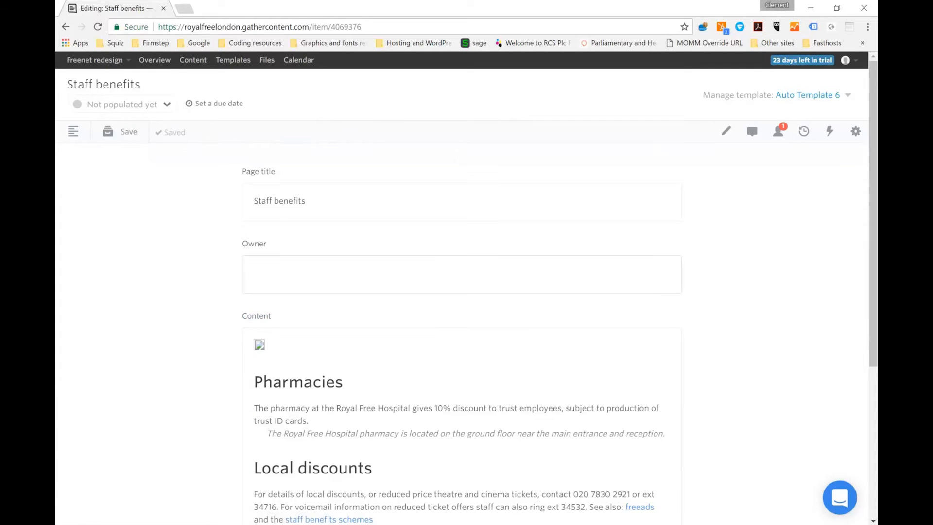
pyautogui.click(167, 105)
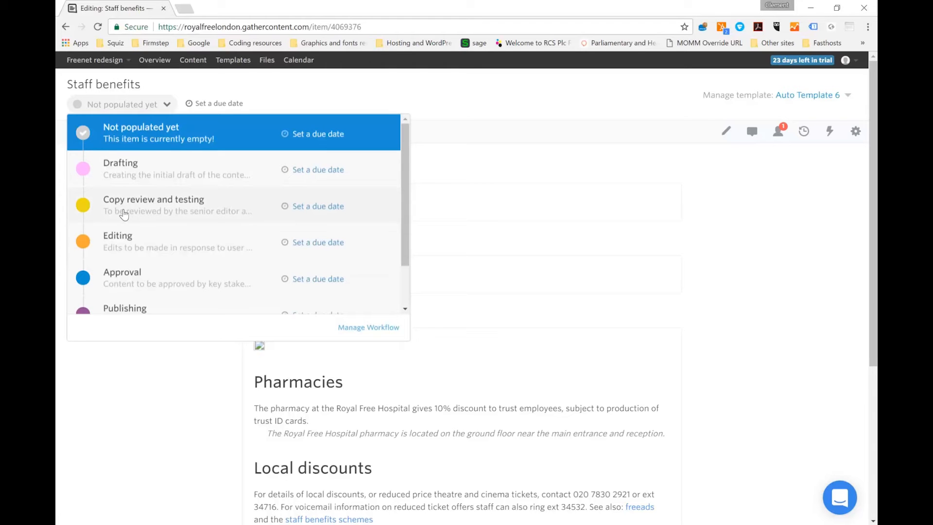
pyautogui.click(184, 244)
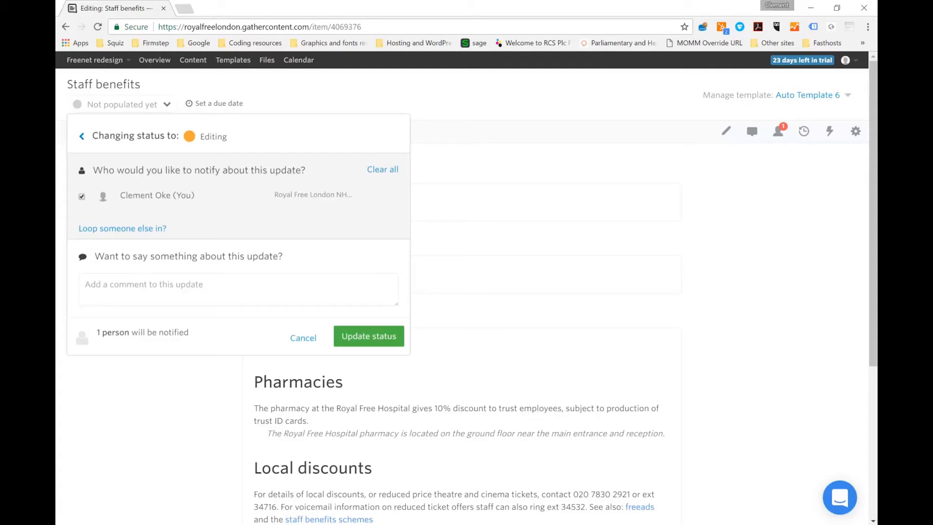
pyautogui.click(371, 341)
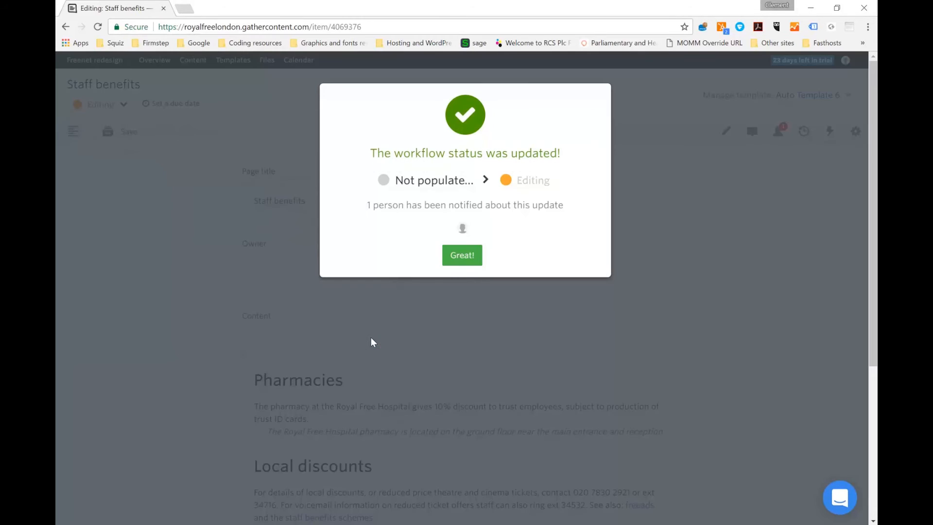
pyautogui.click(467, 259)
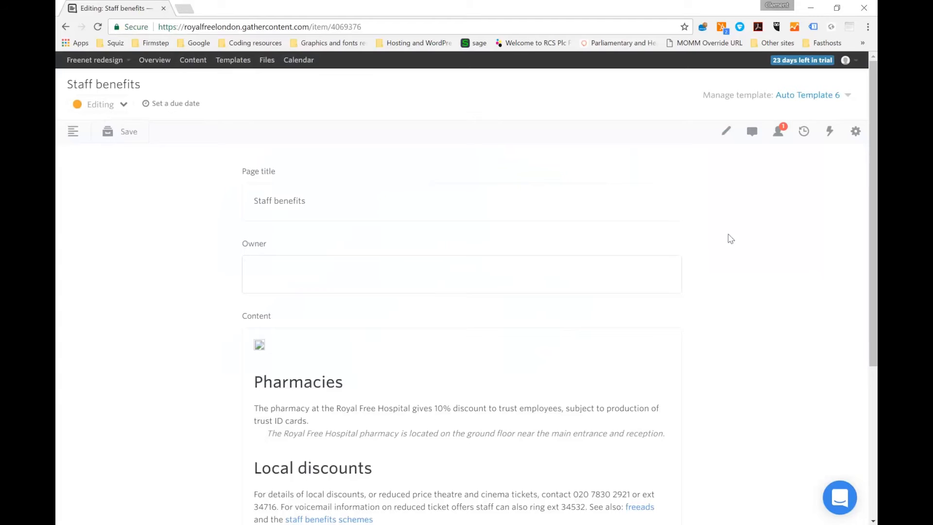
# Reassign the Staff benefits item from yourself to the group member who has the Admin role
pyautogui.click(779, 135)
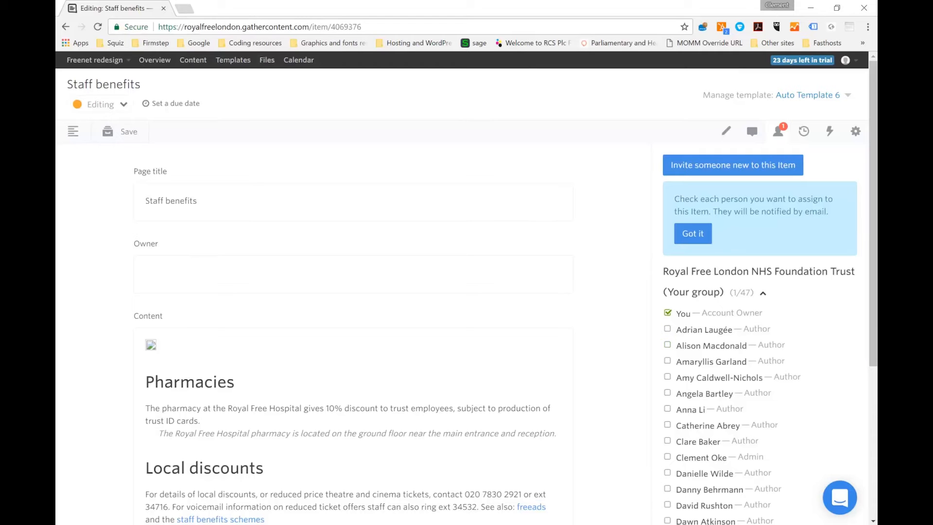
pyautogui.moveTo(873, 311); pyautogui.dragTo(870, 272)
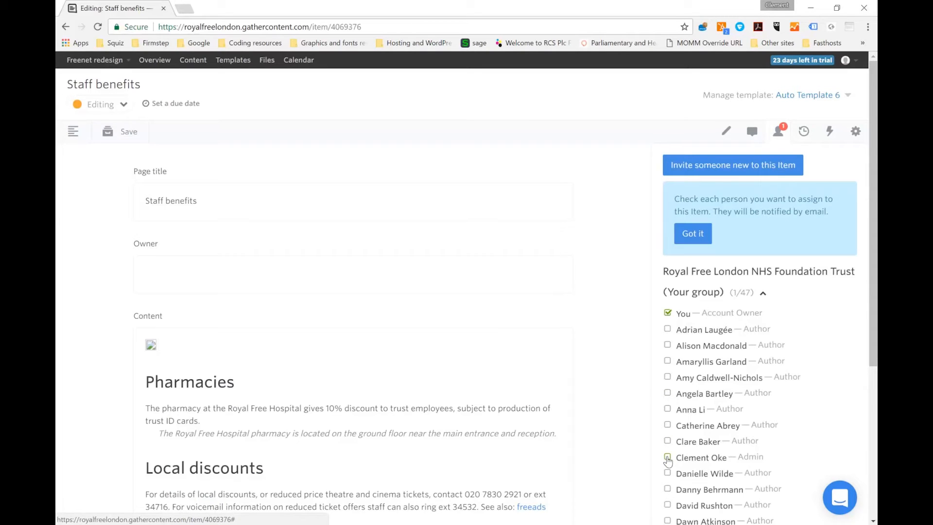
pyautogui.click(668, 313)
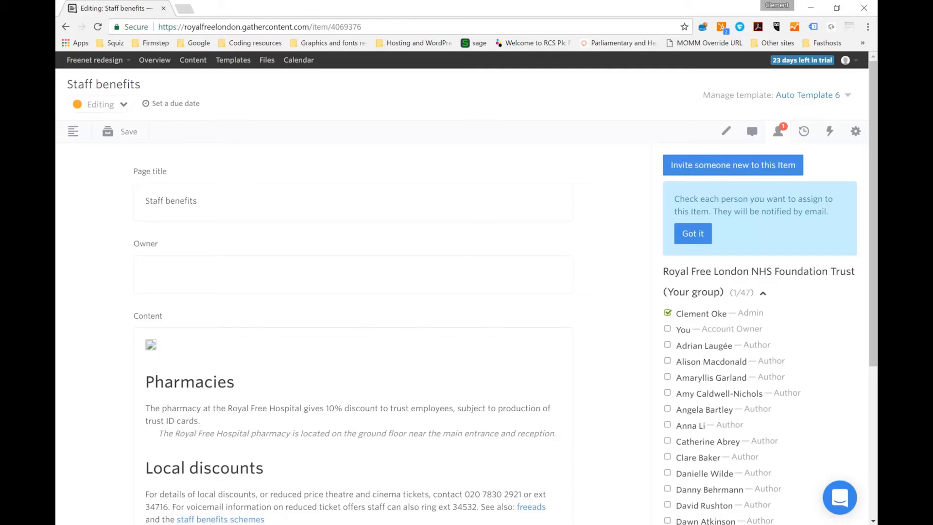
# Choose 14 March 2017 as the due date for the item's Editing status
pyautogui.click(182, 106)
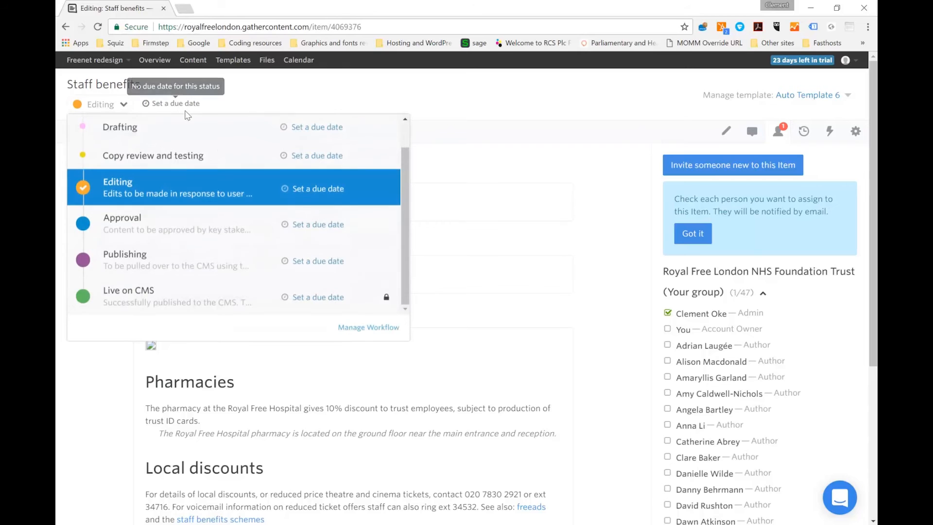
pyautogui.click(328, 190)
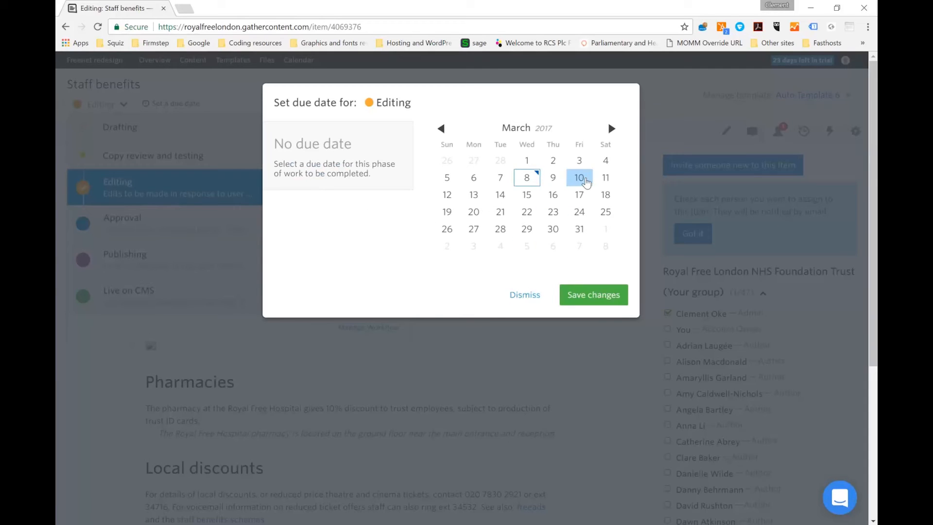
pyautogui.click(504, 196)
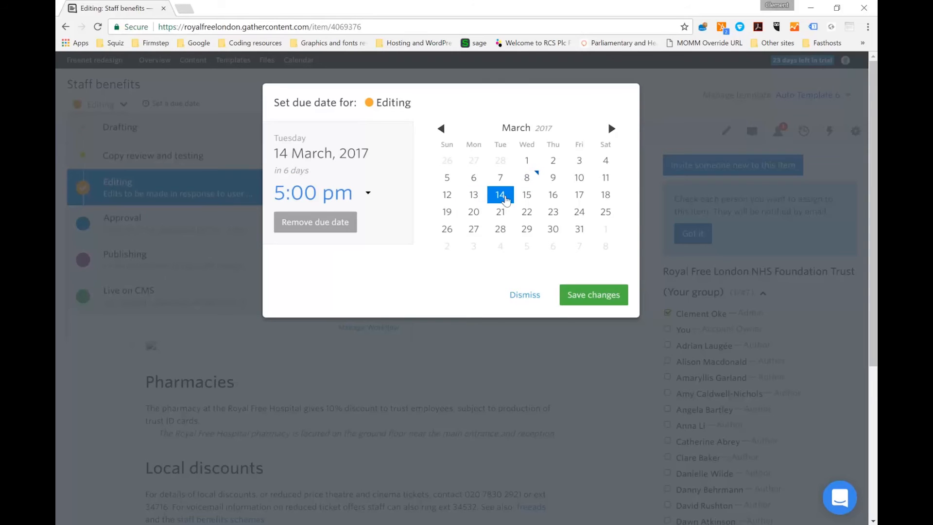
pyautogui.click(340, 222)
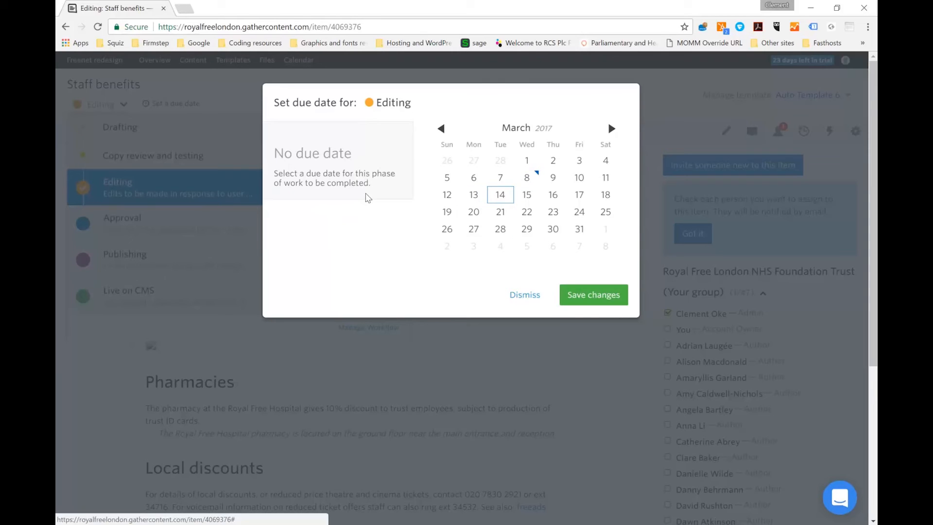
pyautogui.click(500, 195)
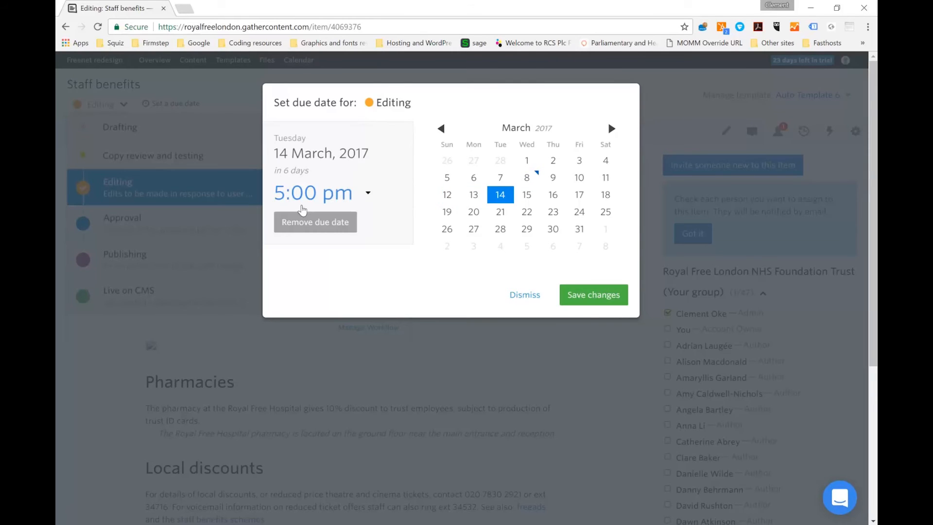
# Set the Editing due time to 12:00 pm and save the due date change
pyautogui.click(309, 191)
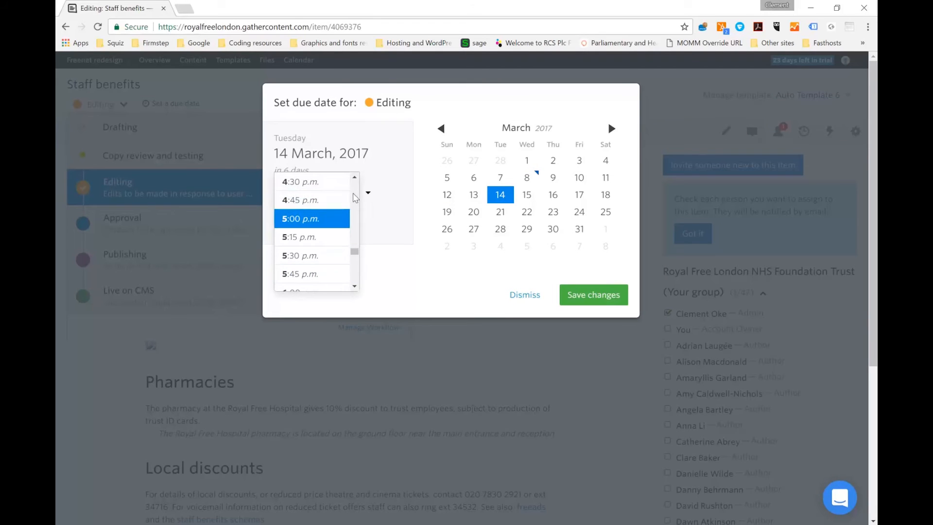
pyautogui.scroll(2, 355, 196)
pyautogui.scroll(4, 356, 196)
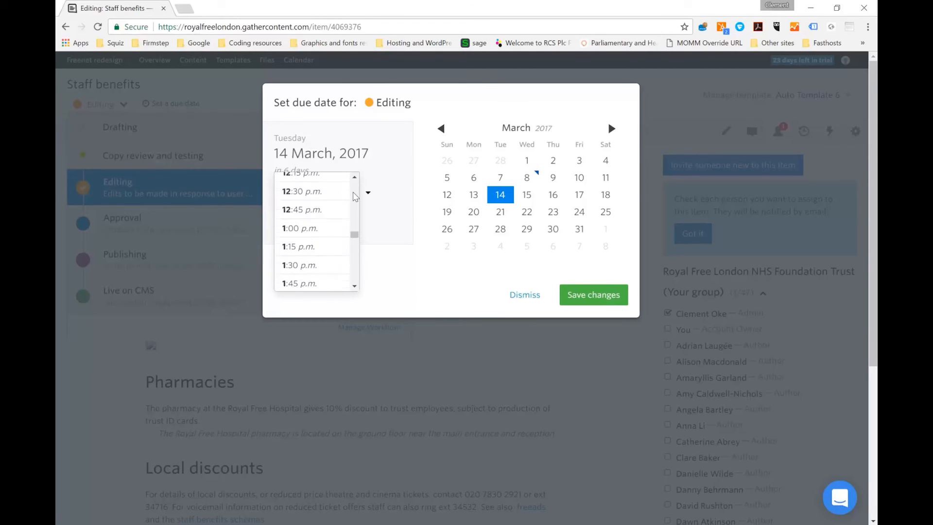
pyautogui.scroll(1, 357, 179)
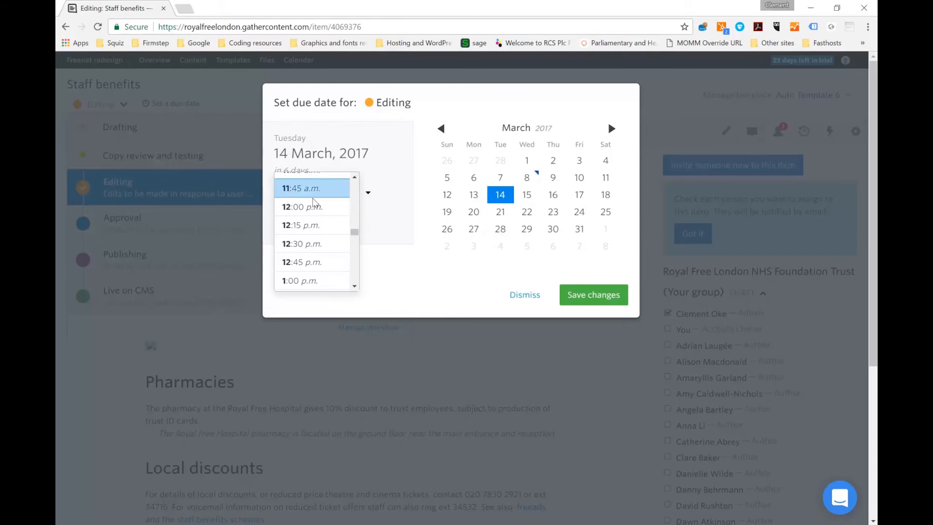
pyautogui.click(316, 208)
pyautogui.click(602, 297)
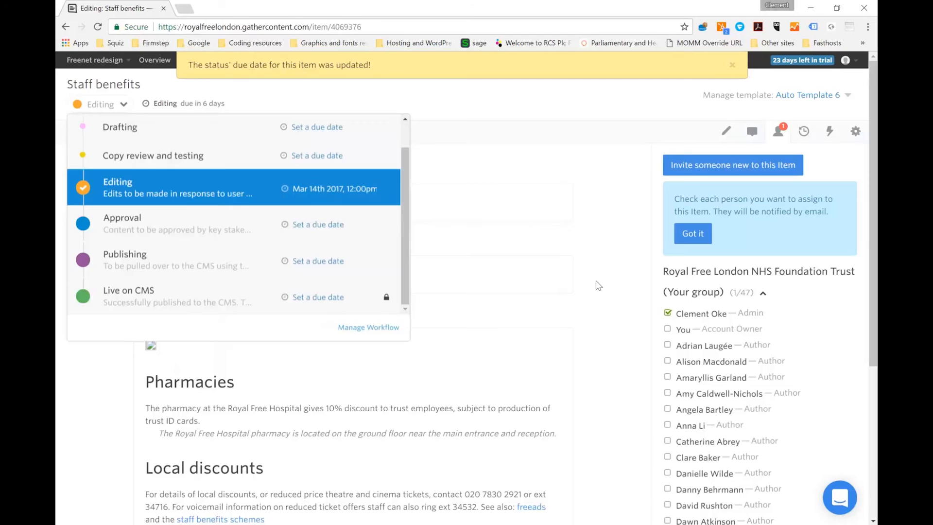
pyautogui.click(598, 287)
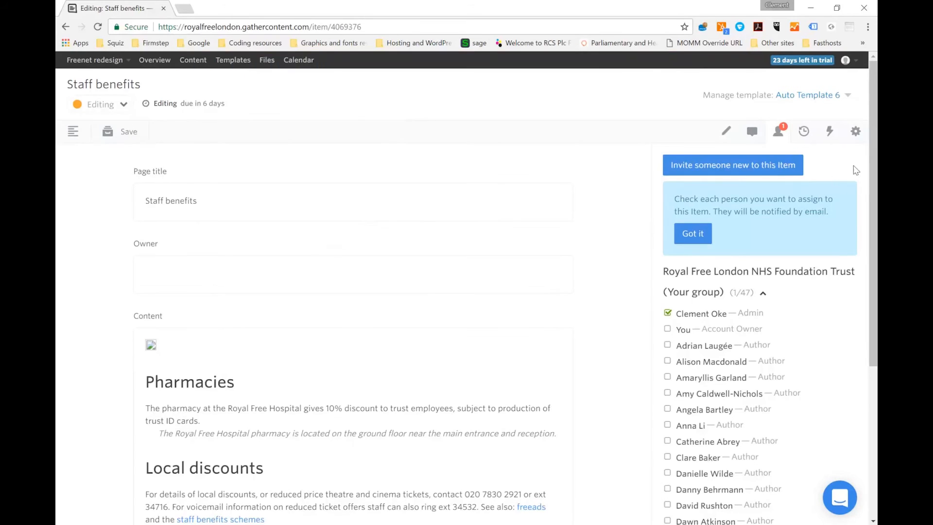
# Review the Freenet redesign project's status overview and content items, and open its calendar
pyautogui.click(75, 138)
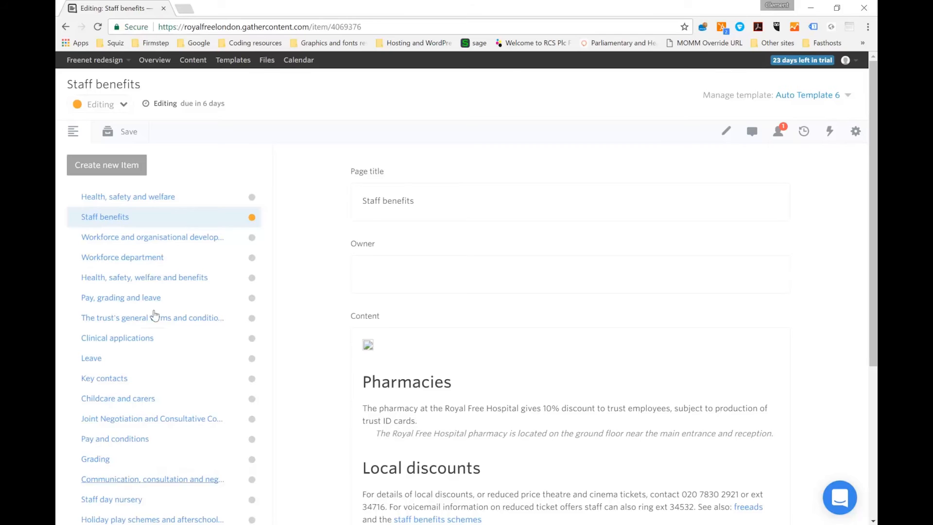
pyautogui.click(154, 61)
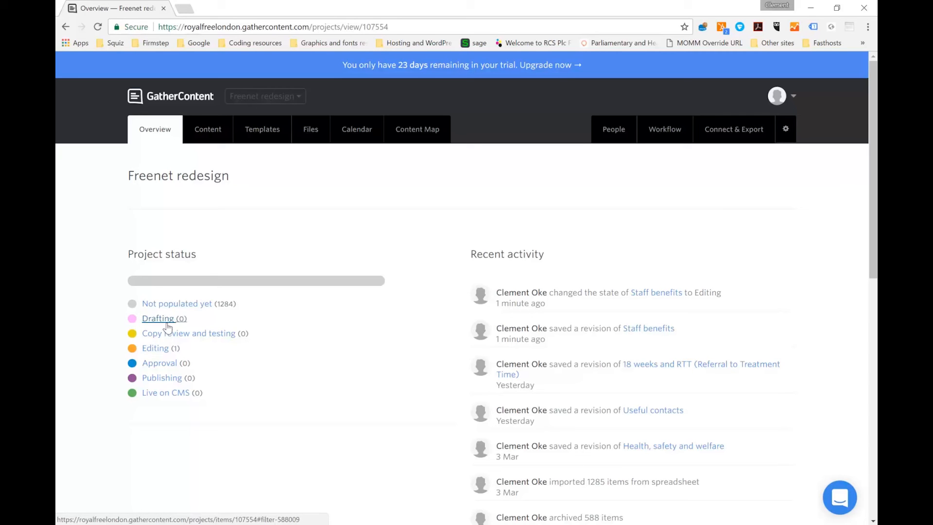
pyautogui.click(217, 133)
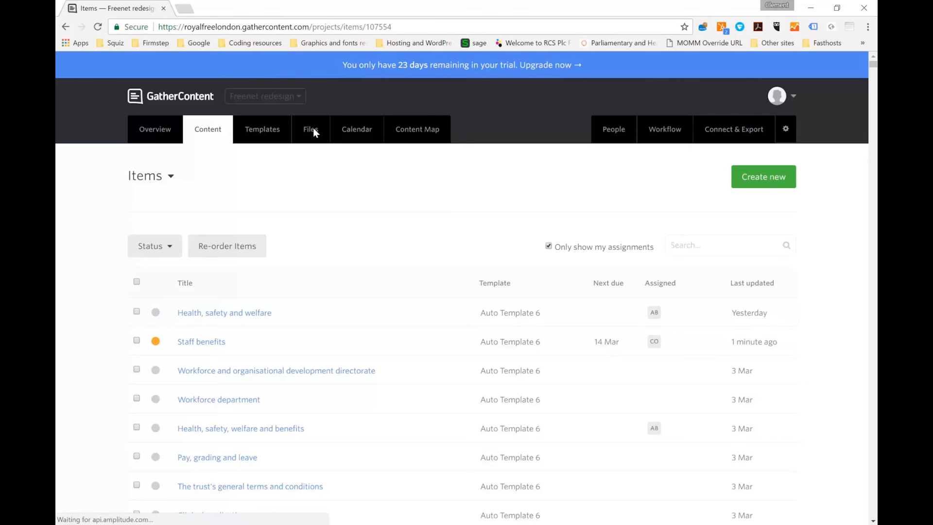
pyautogui.click(363, 135)
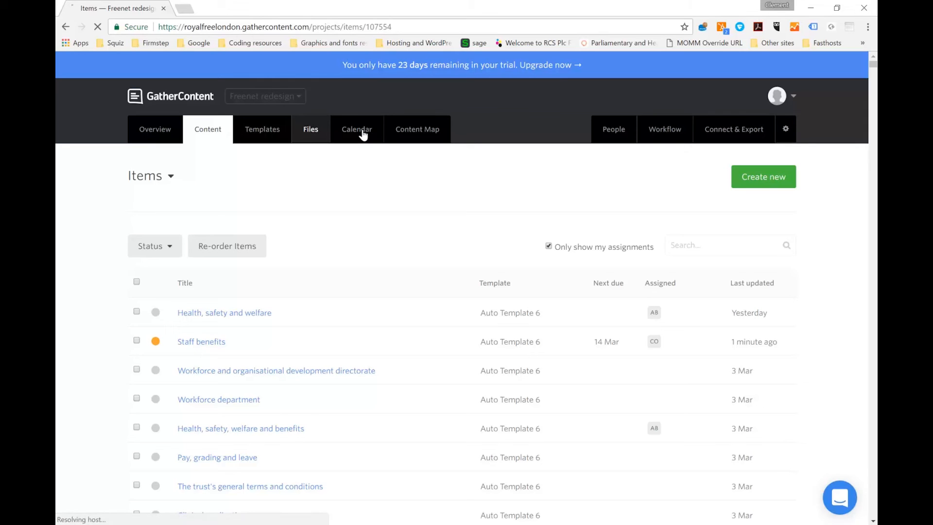